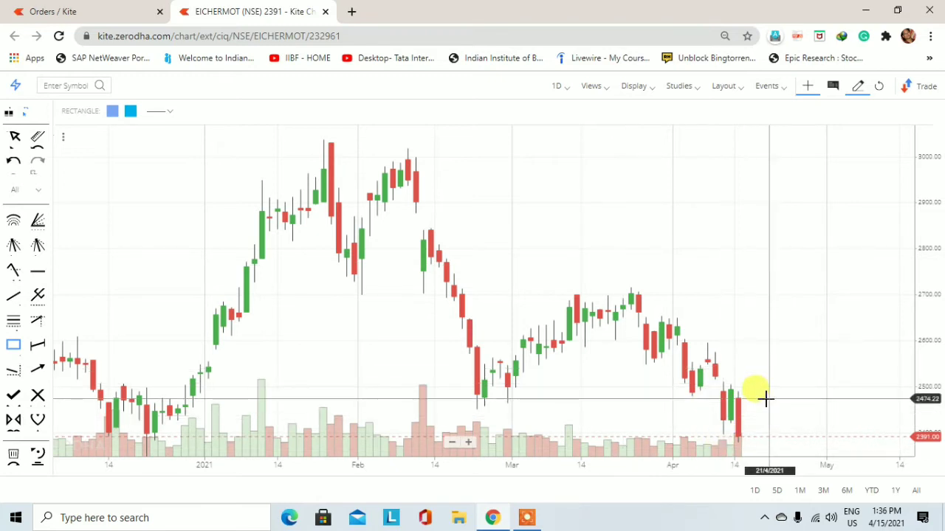
# Step: Pan the daily EICHERMOT chart so the blue demand zone near 2300 sits under the recent candles
pyautogui.moveTo(765, 399); pyautogui.dragTo(781, 372)
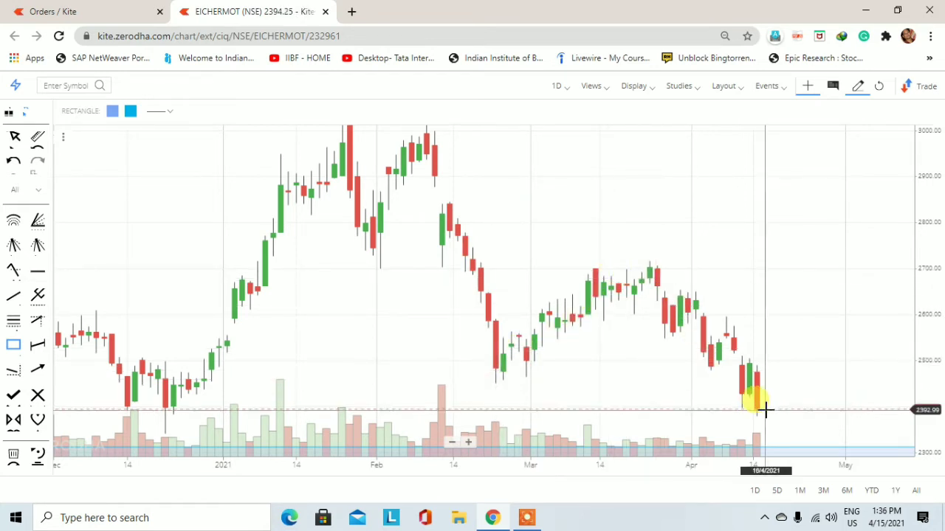
# Step: Change the EICHERMOT chart interval from 1D to 1 Mo monthly candles
pyautogui.click(559, 87)
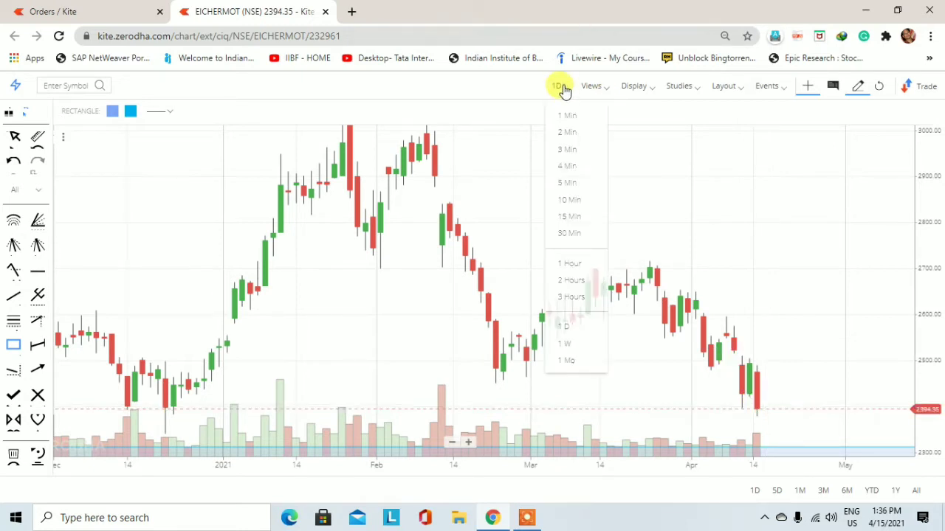
pyautogui.click(585, 362)
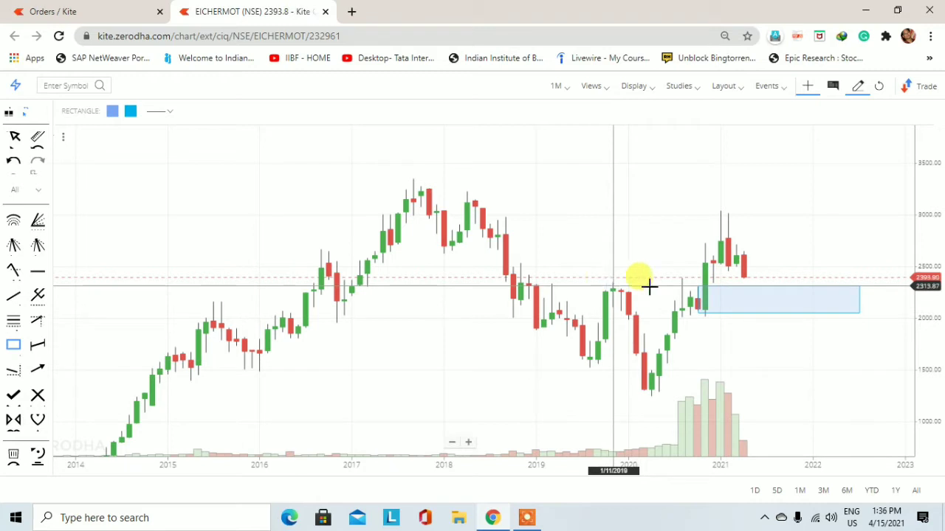
pyautogui.moveTo(696, 285)
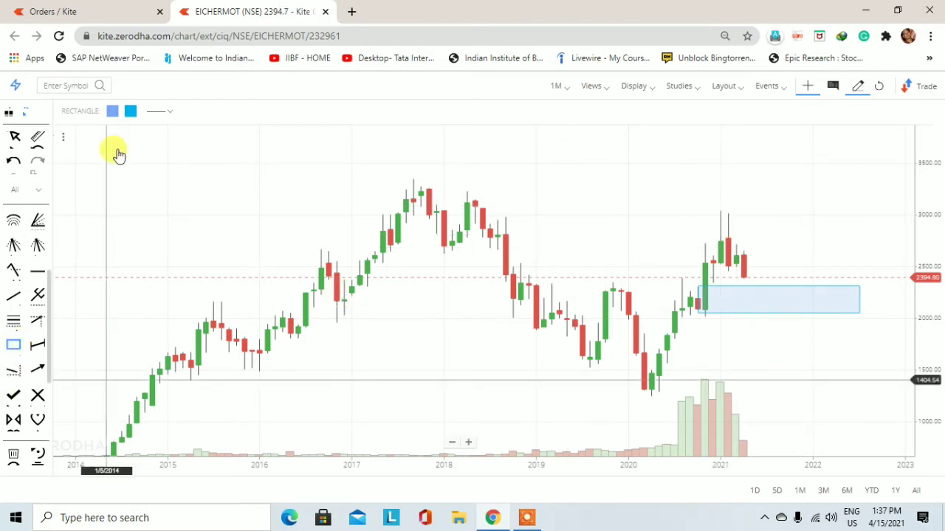
# Step: Set both rectangle colour swatches to red
pyautogui.click(128, 120)
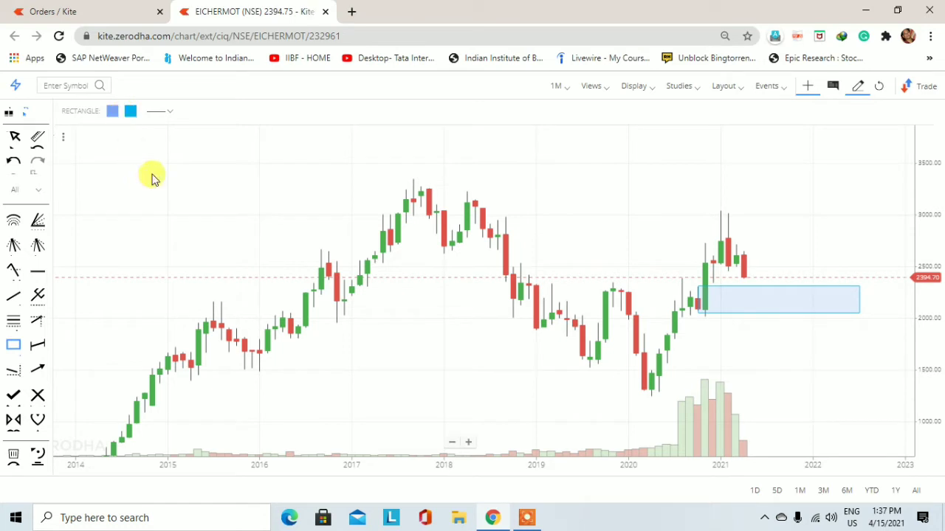
pyautogui.click(118, 120)
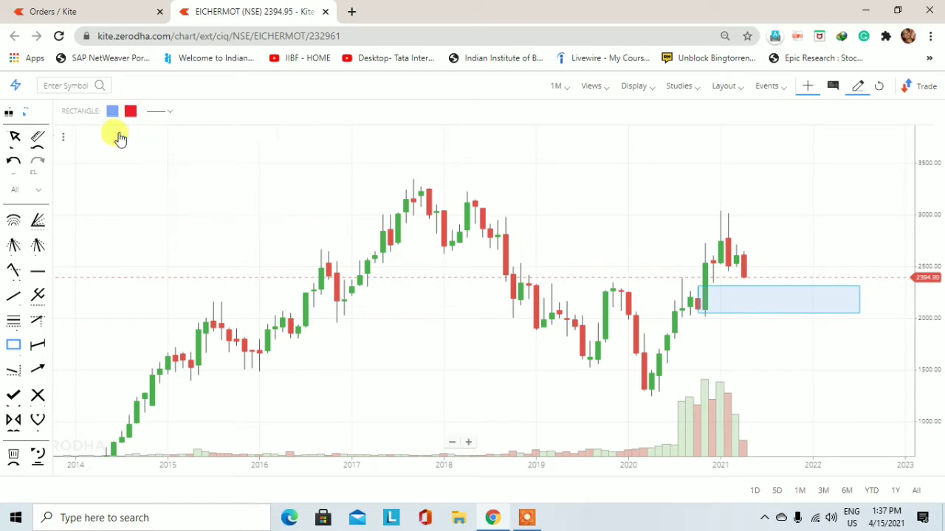
pyautogui.click(133, 160)
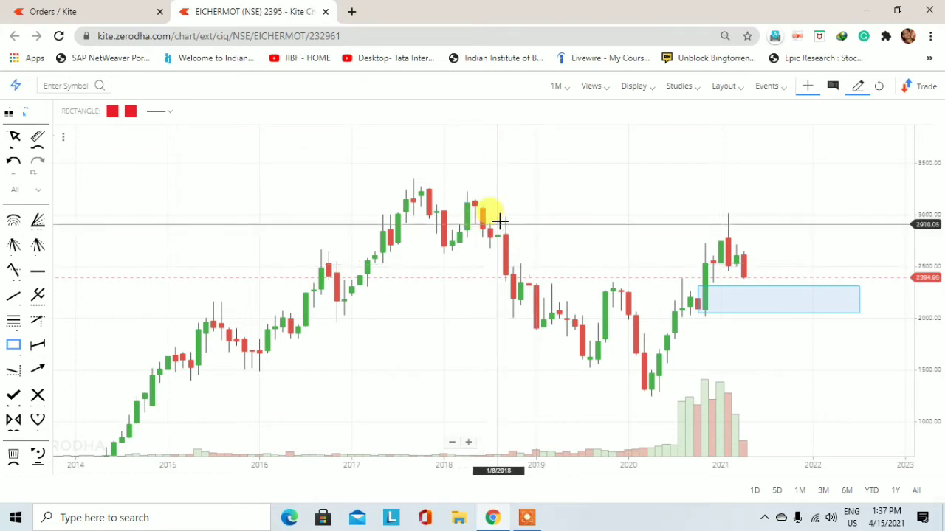
# Step: Draw a red supply zone around 2700–2950 from the 2018 high across to 2021
pyautogui.moveTo(499, 220)
pyautogui.mouseDown()
pyautogui.moveTo(793, 226)
pyautogui.moveTo(815, 250)
pyautogui.mouseUp()
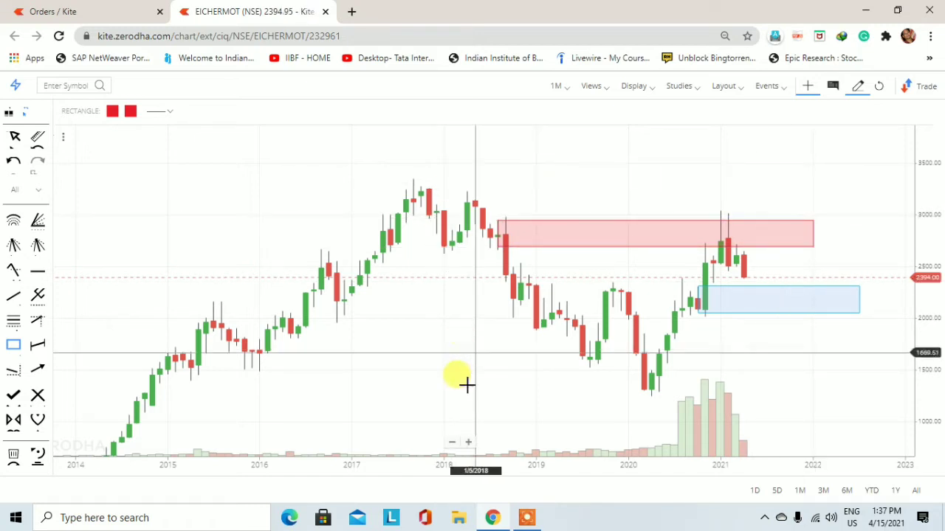
pyautogui.moveTo(459, 382); pyautogui.dragTo(414, 357)
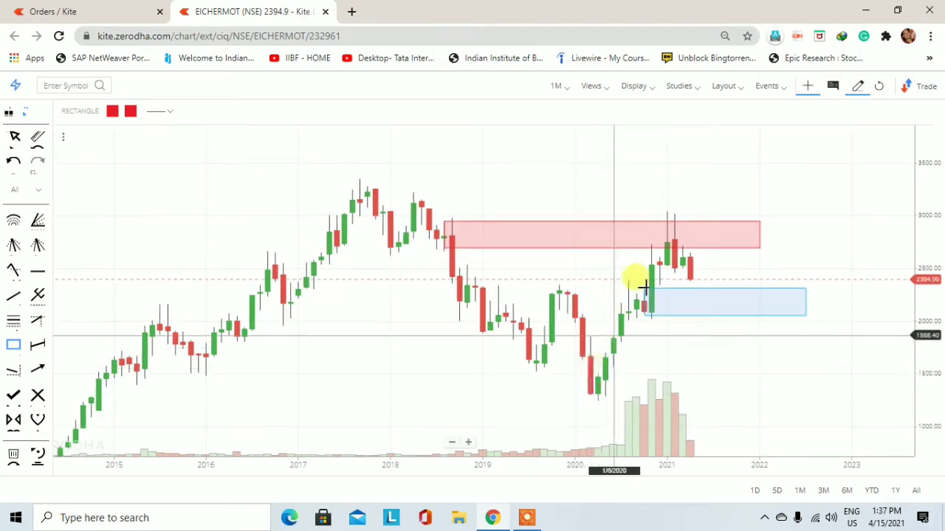
pyautogui.moveTo(657, 242)
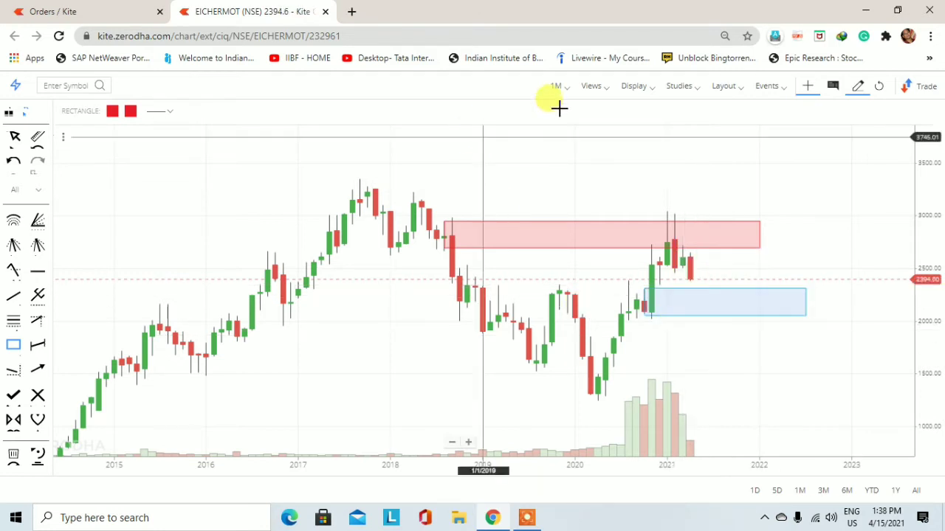
# Step: Switch to 1 W weekly candles and shift the chart up to frame both zones
pyautogui.moveTo(559, 90)
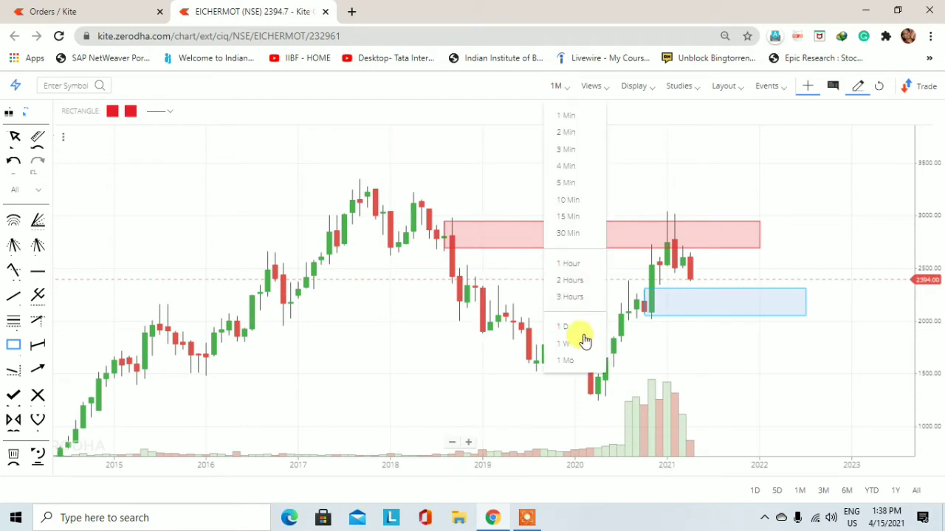
pyautogui.click(579, 348)
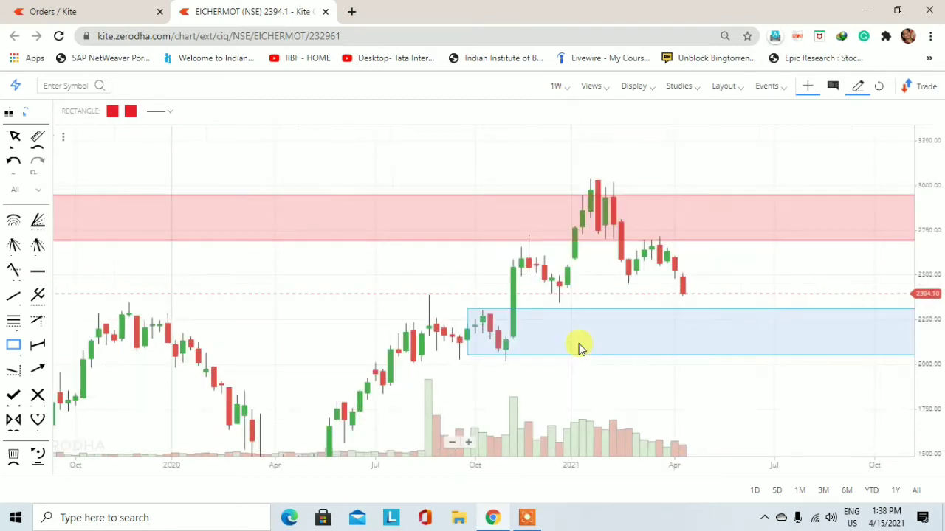
pyautogui.moveTo(633, 411); pyautogui.dragTo(642, 333)
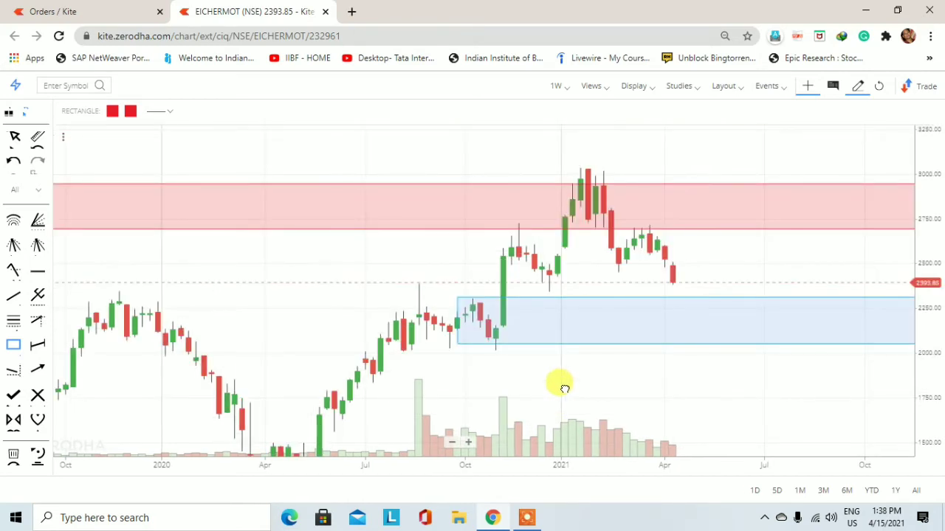
# Step: Draw a light blue rising trend line from the late-2020 low up to near 3100
pyautogui.click(13, 370)
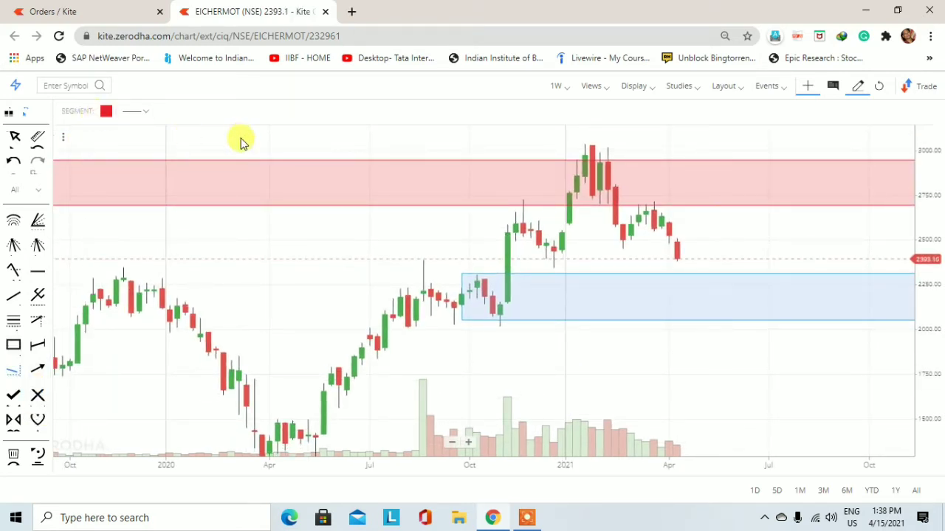
pyautogui.click(206, 157)
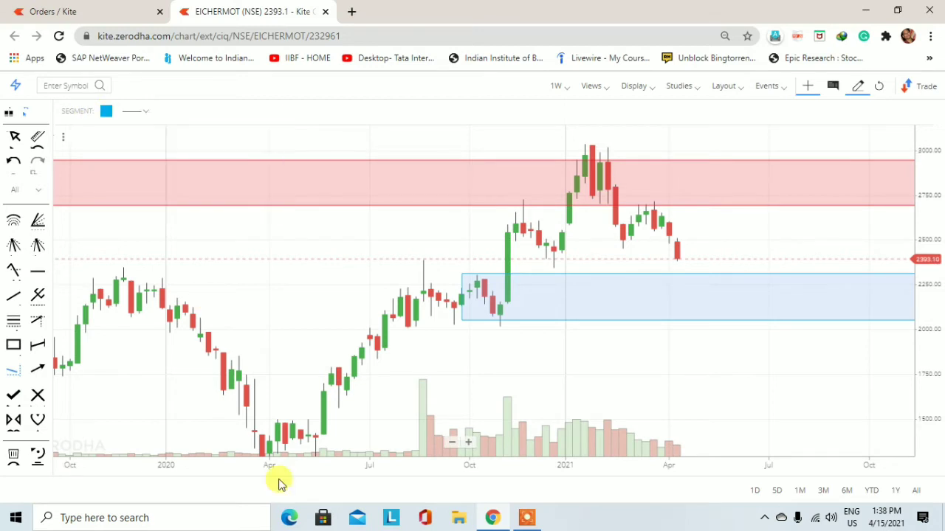
pyautogui.click(501, 327)
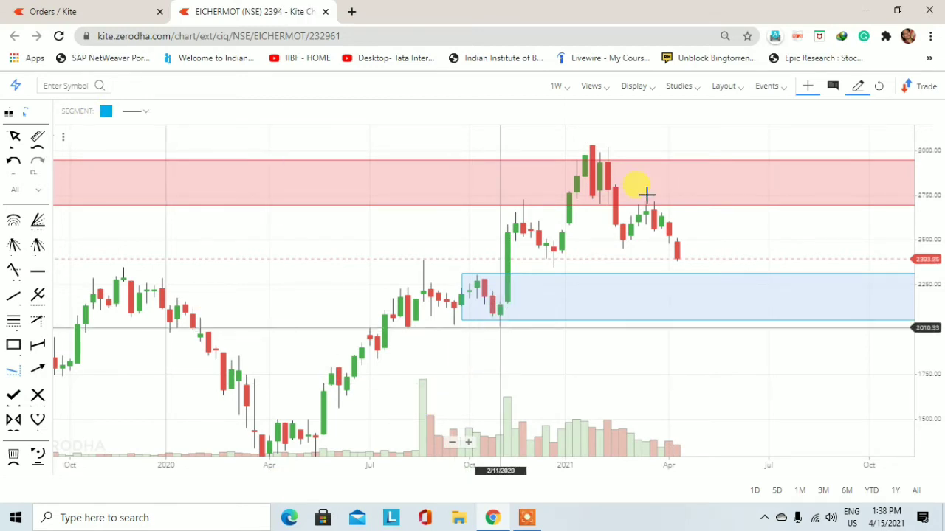
pyautogui.click(679, 131)
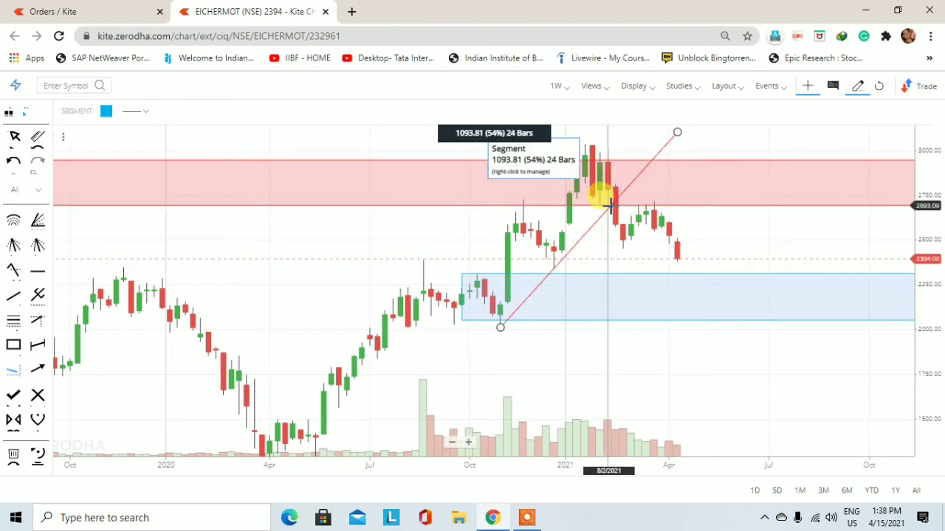
pyautogui.click(14, 345)
# Step: Draw another blue demand rectangle spanning roughly 2350–2500 from the late-December low
pyautogui.click(112, 112)
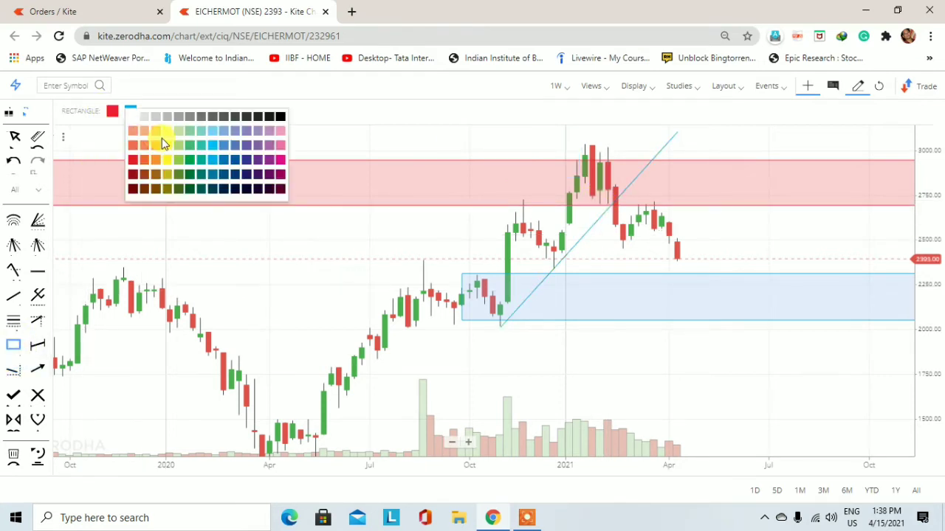
pyautogui.click(209, 161)
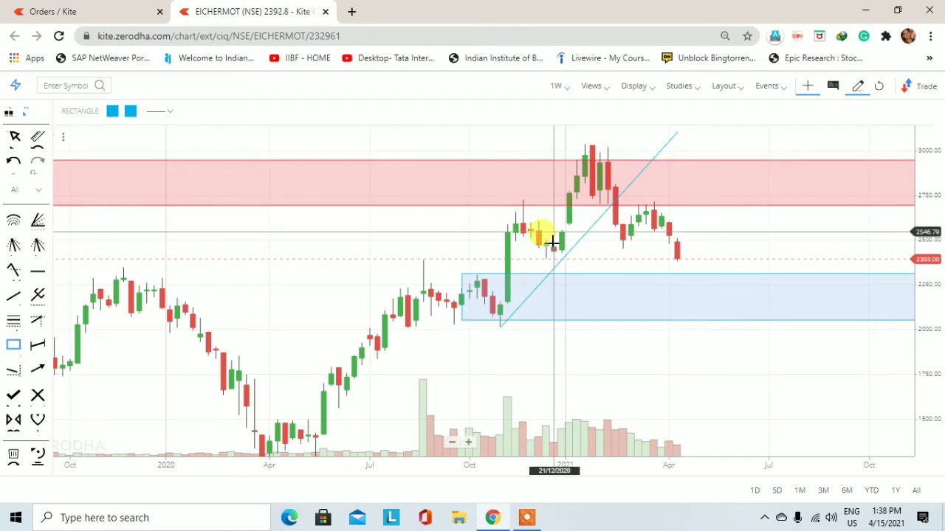
pyautogui.moveTo(578, 244)
pyautogui.mouseDown()
pyautogui.moveTo(727, 247)
pyautogui.moveTo(848, 267)
pyautogui.mouseUp()
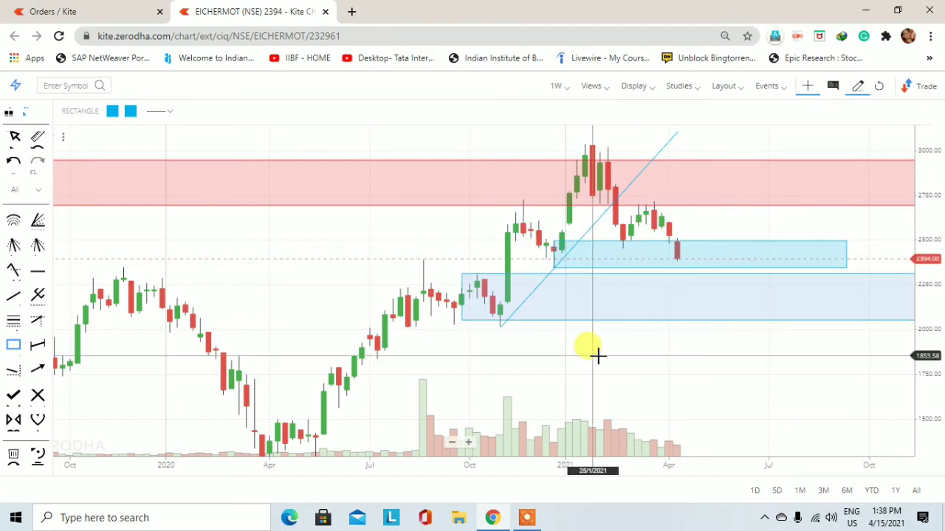
# Step: Switch the chart to 1 D daily candles and frame the recent candles
pyautogui.click(558, 90)
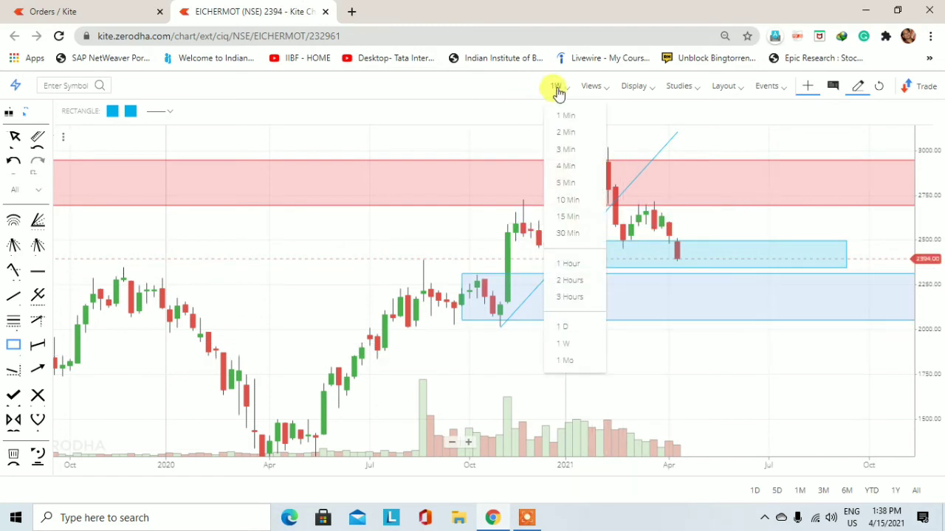
pyautogui.click(565, 327)
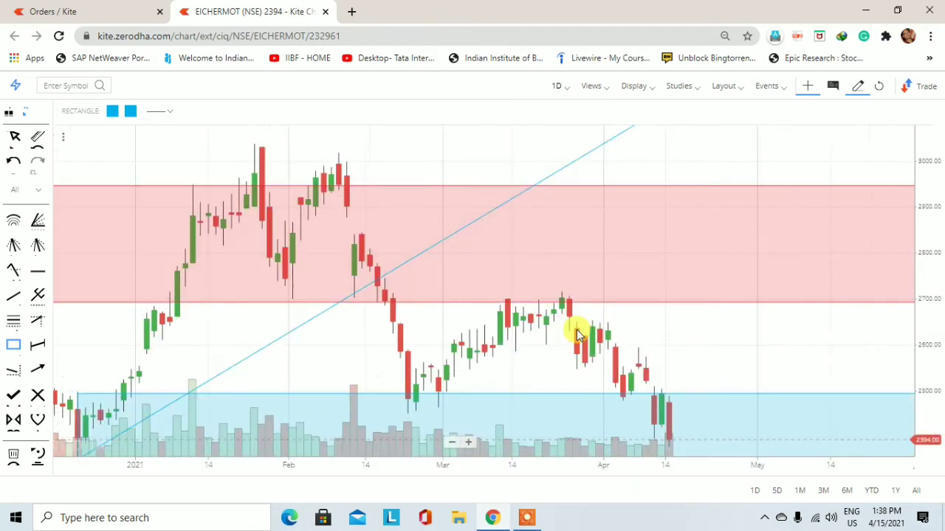
pyautogui.moveTo(709, 211); pyautogui.dragTo(731, 287)
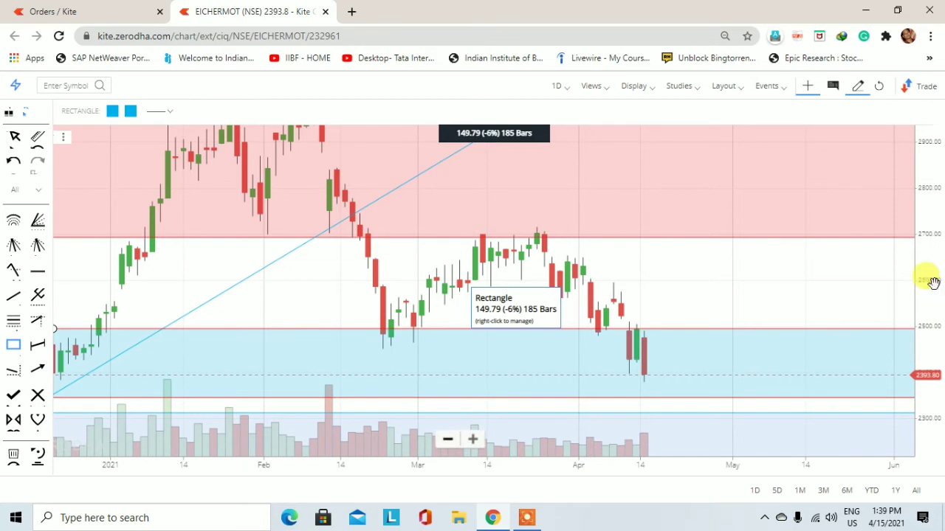
pyautogui.scroll(-2, 742, 253)
pyautogui.scroll(2, 746, 337)
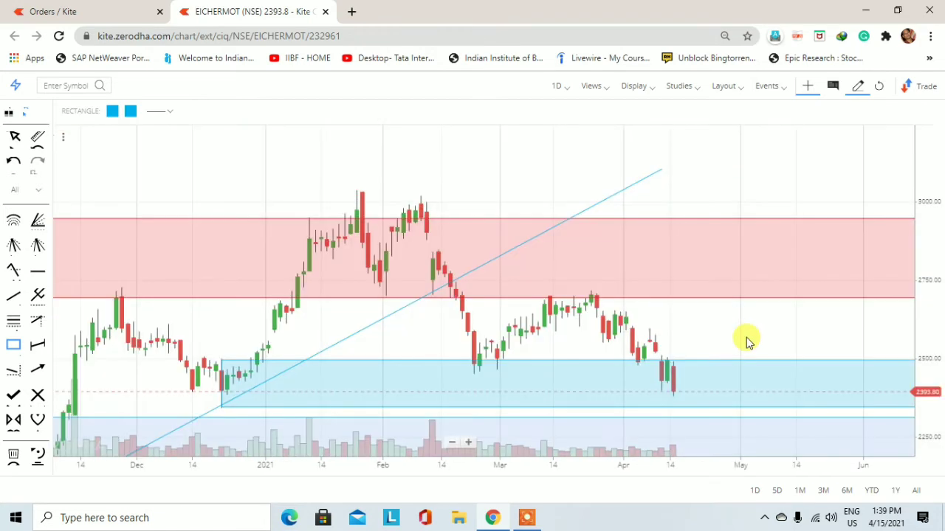
# Step: Draw a red falling trend line from the February high through the March–April highs into mid-May
pyautogui.click(13, 371)
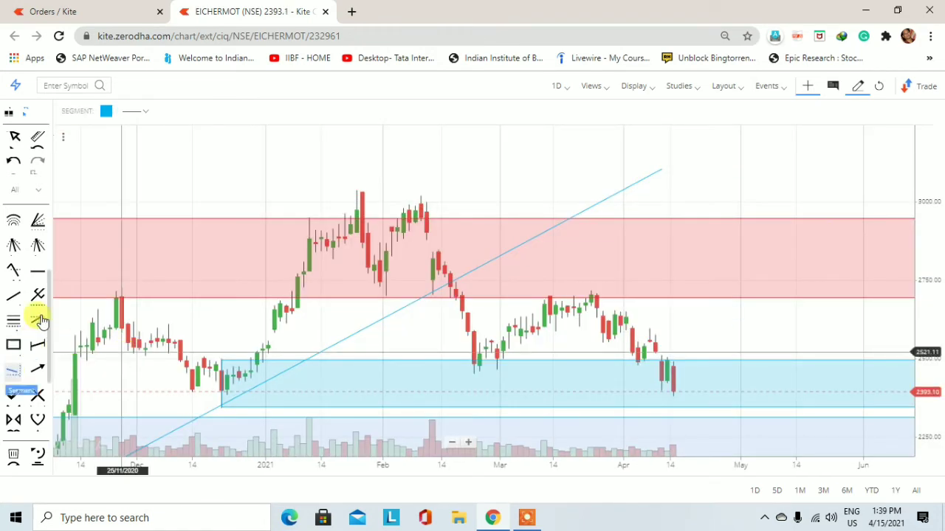
pyautogui.click(105, 113)
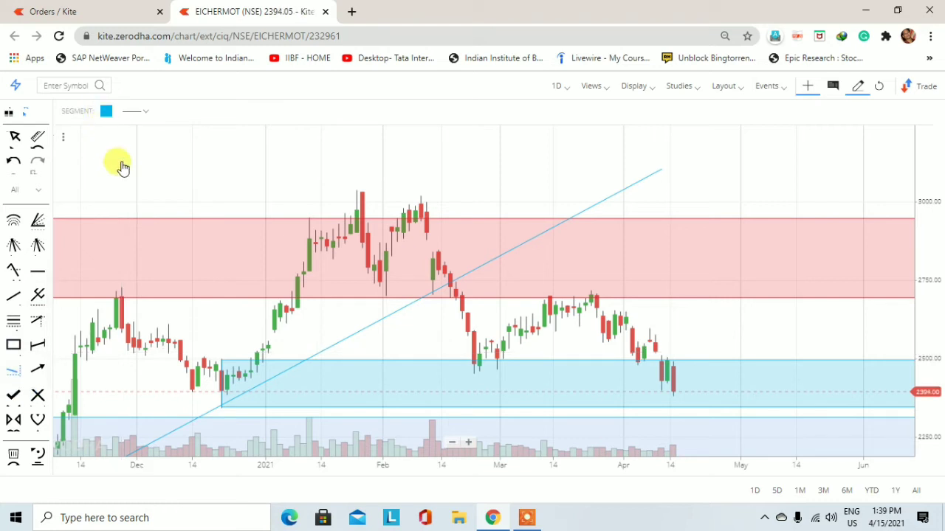
pyautogui.click(127, 160)
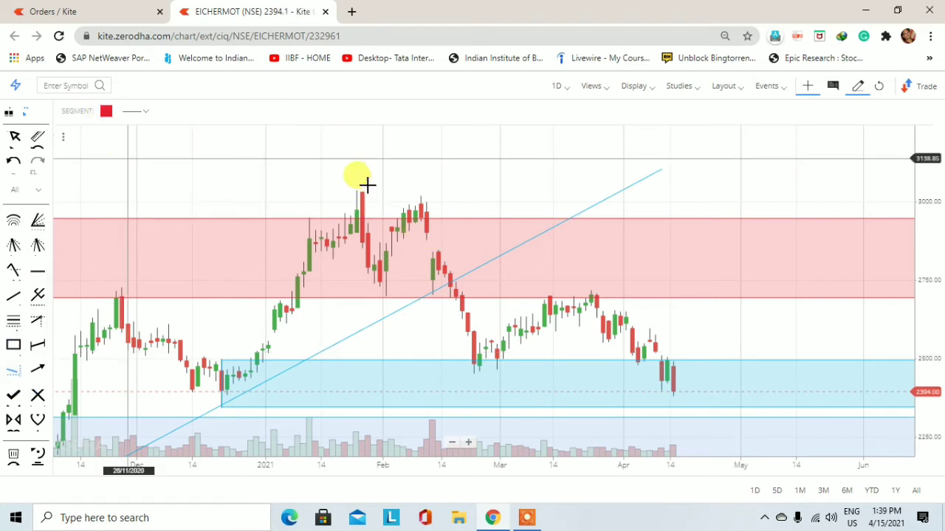
pyautogui.click(417, 195)
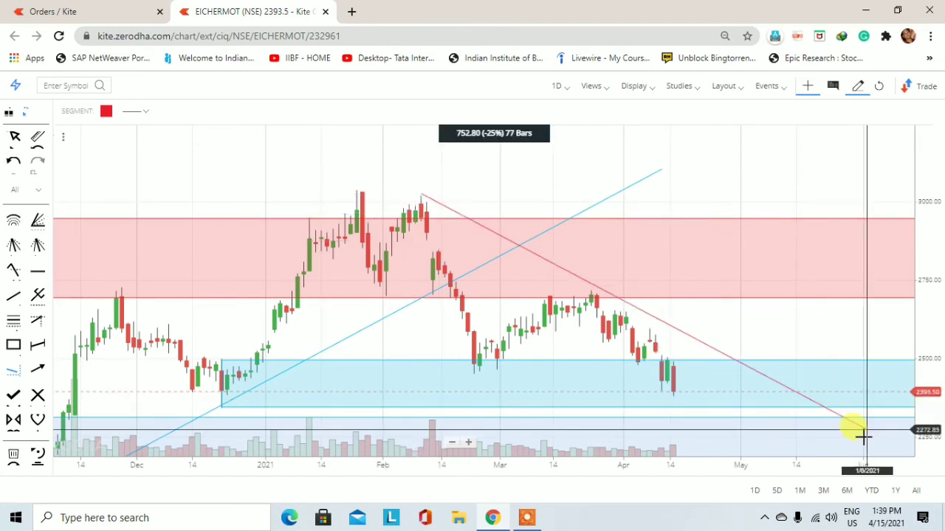
pyautogui.click(815, 415)
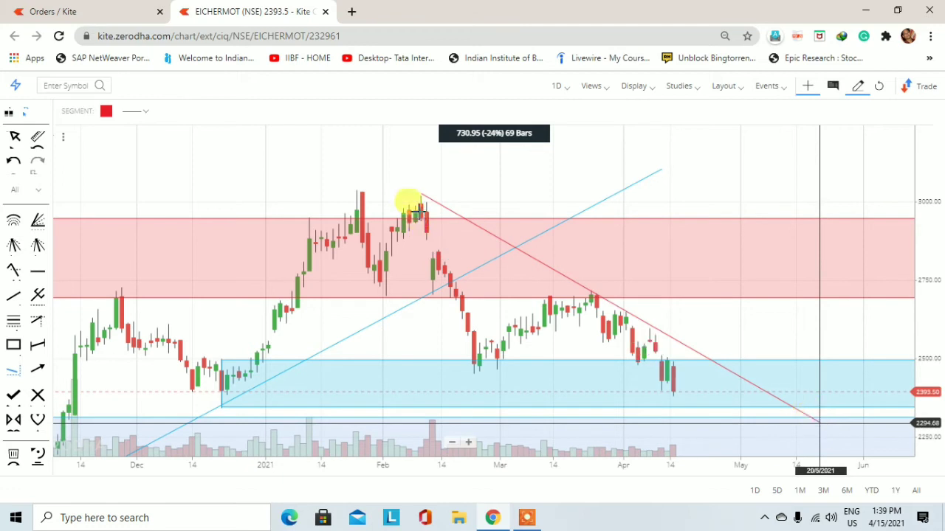
pyautogui.moveTo(406, 191); pyautogui.dragTo(407, 190)
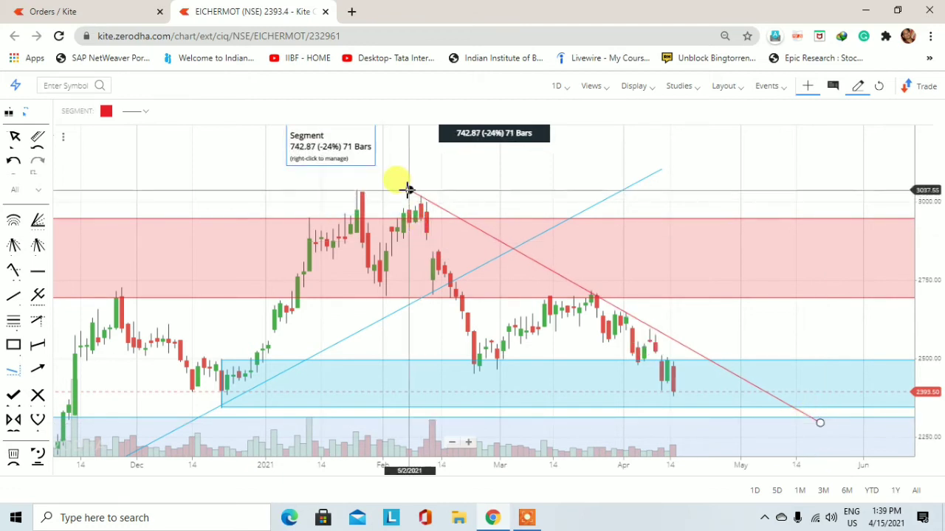
pyautogui.moveTo(788, 332); pyautogui.dragTo(770, 228)
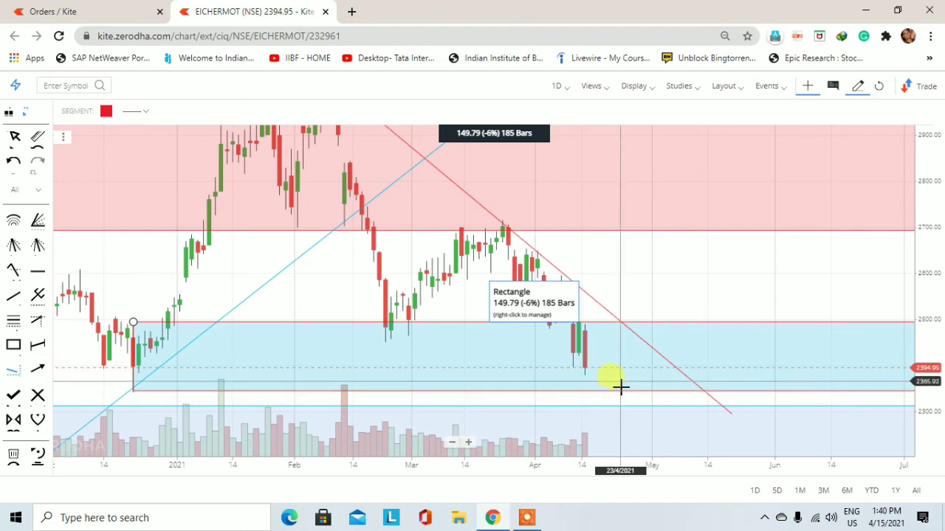
pyautogui.press('Escape')
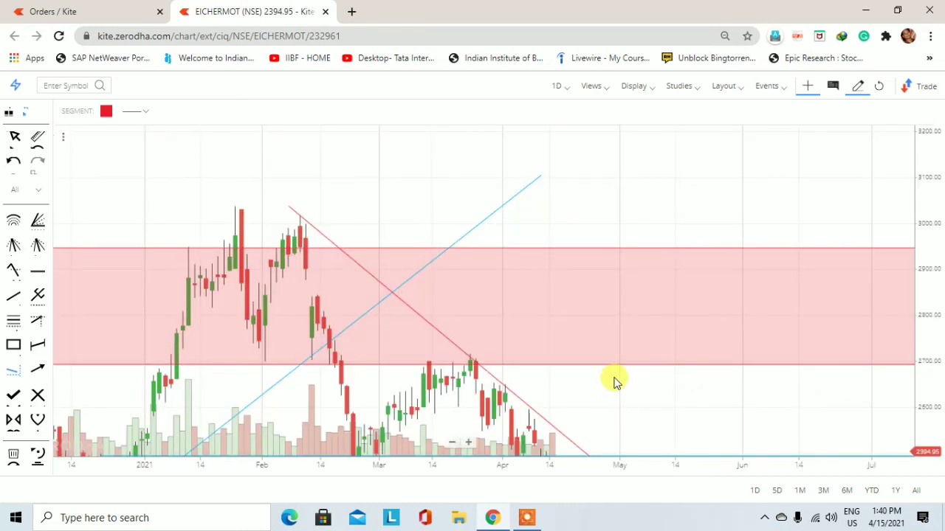
pyautogui.moveTo(617, 380); pyautogui.dragTo(624, 312)
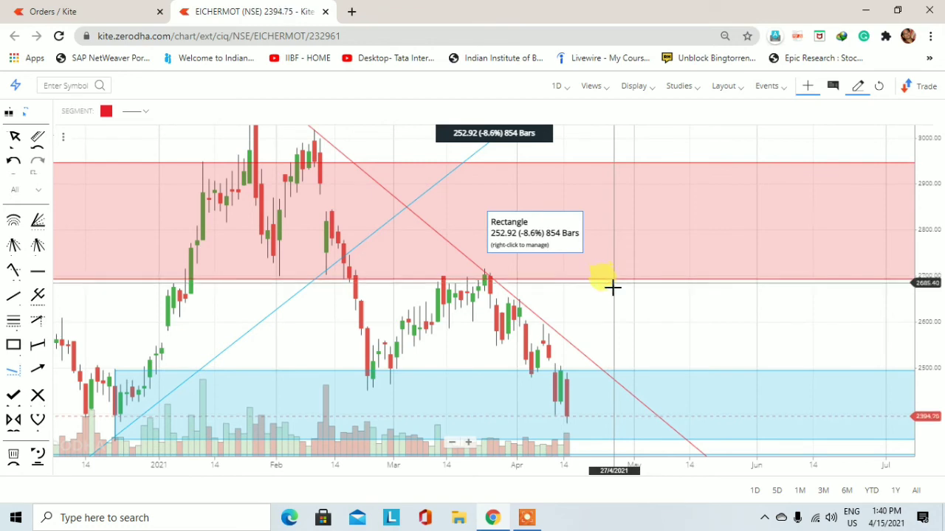
pyautogui.moveTo(646, 328); pyautogui.dragTo(705, 338)
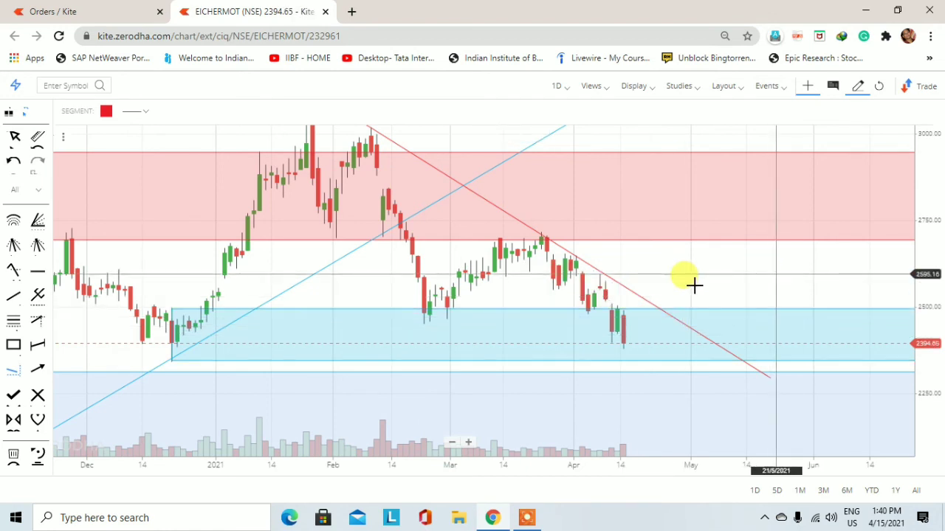
pyautogui.hscroll(2, 708, 280)
pyautogui.hscroll(1, 668, 351)
pyautogui.hscroll(2, 679, 338)
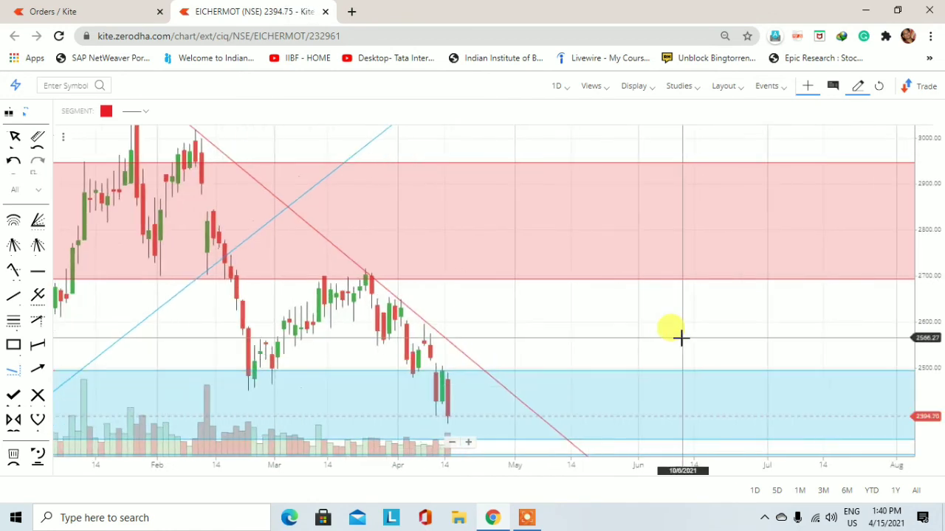
pyautogui.hscroll(-2, 692, 331)
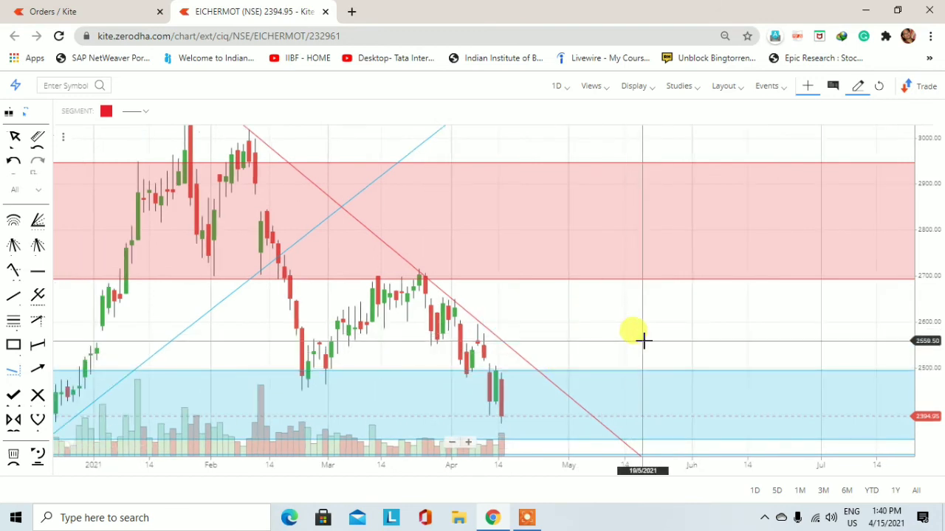
pyautogui.hscroll(-1, 664, 291)
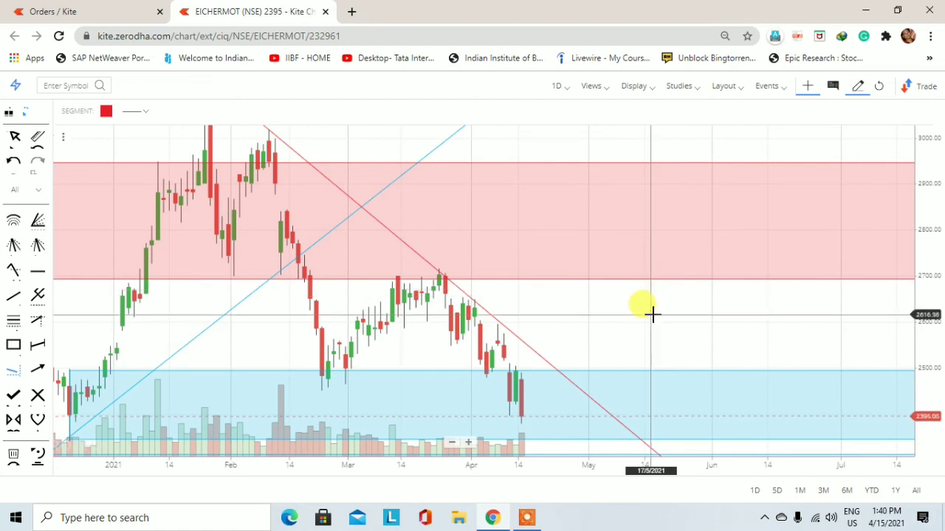
pyautogui.moveTo(651, 312); pyautogui.dragTo(742, 325)
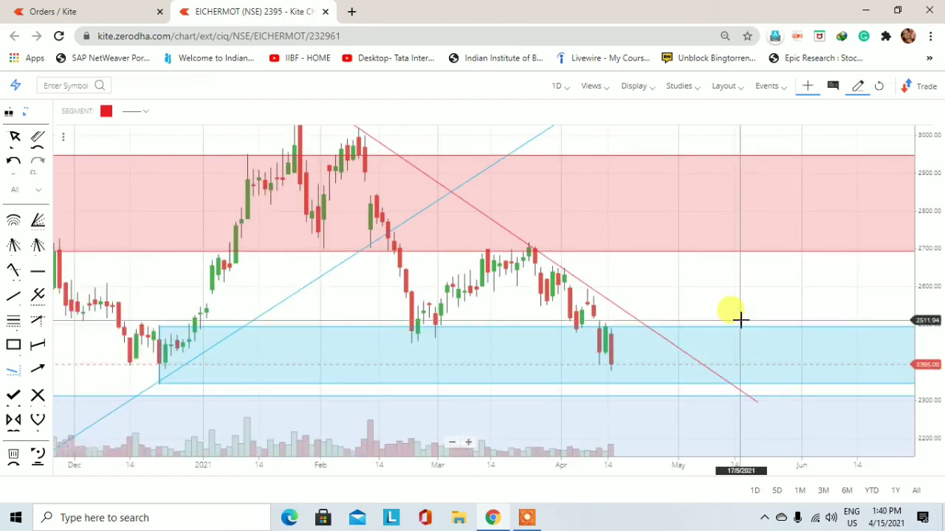
pyautogui.moveTo(697, 294); pyautogui.dragTo(746, 300)
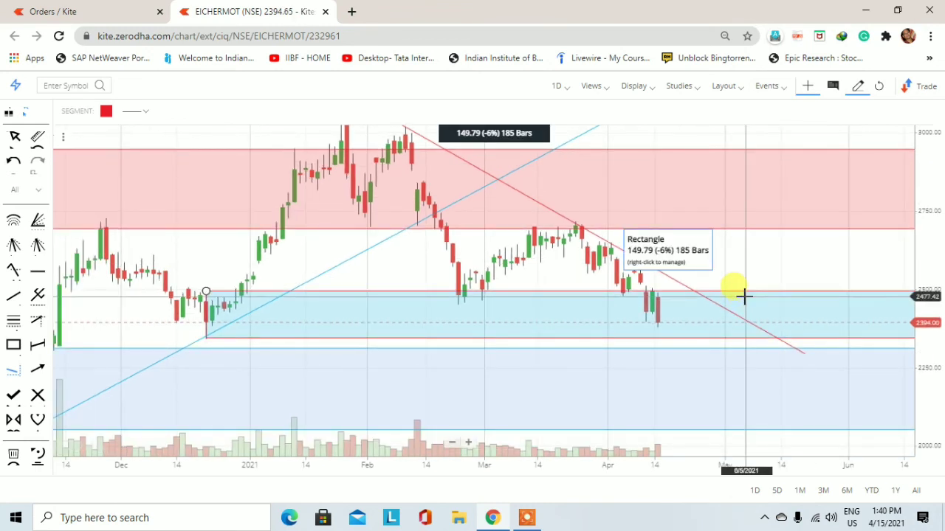